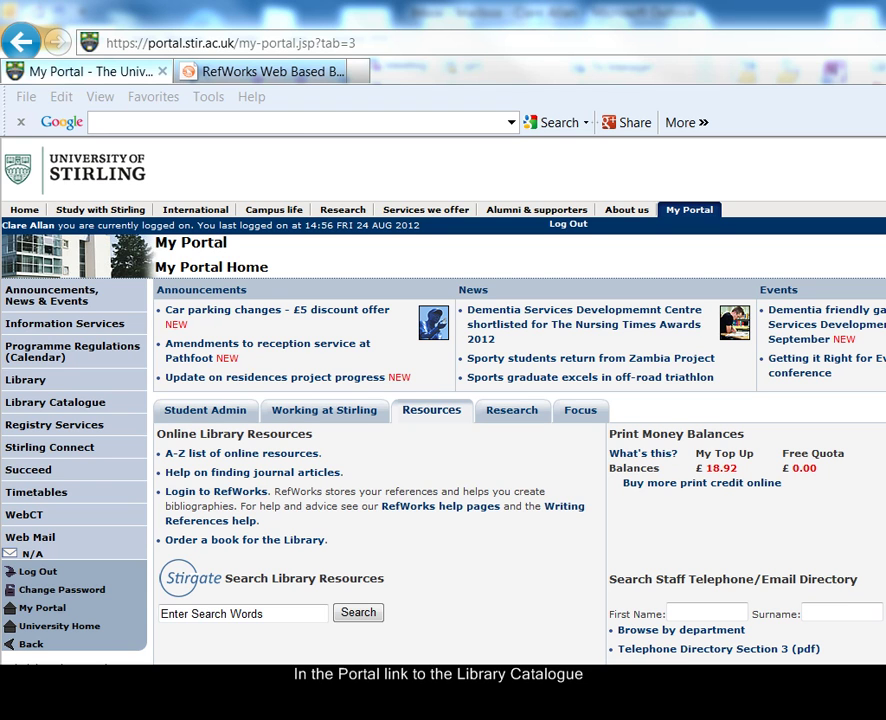
# - Go to the Library Catalogue title search from the portal's left menu
pyautogui.click(52, 403)
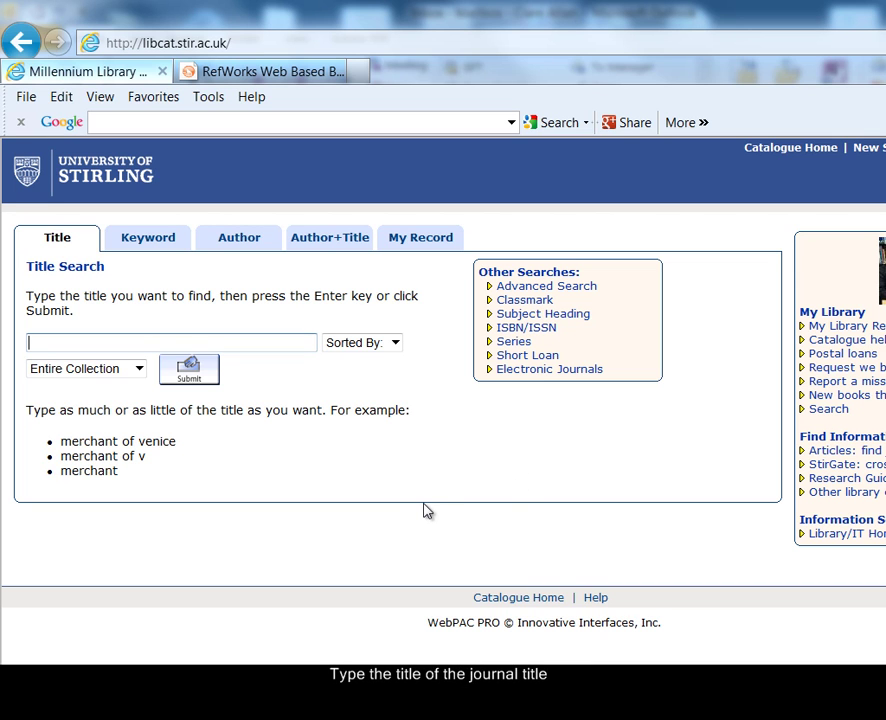
# - Search the Journals collection for the title 'annual review of physio'
pyautogui.write('annual review of p')
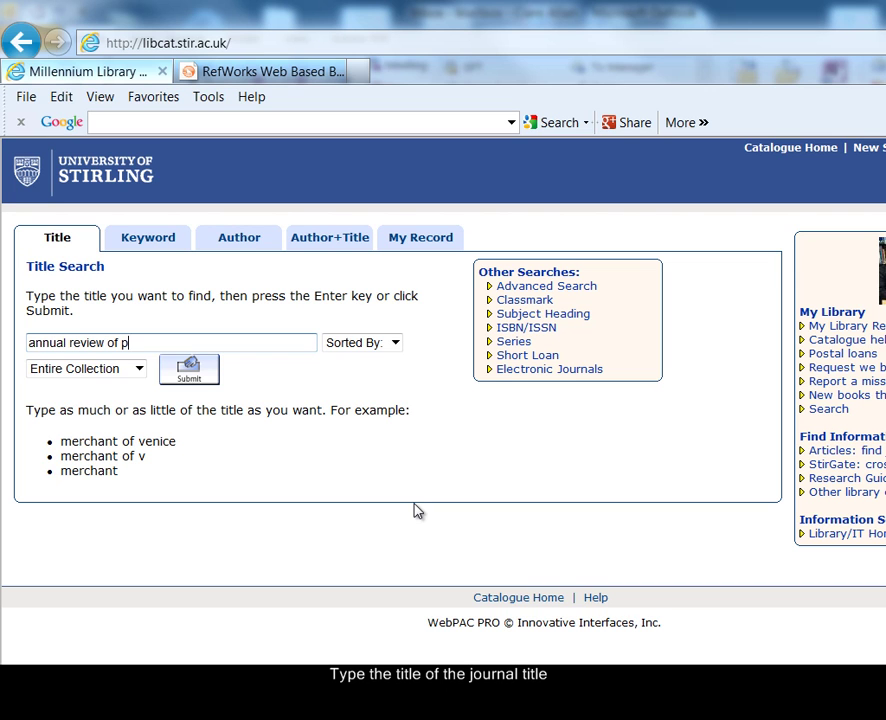
pyautogui.write('hysio')
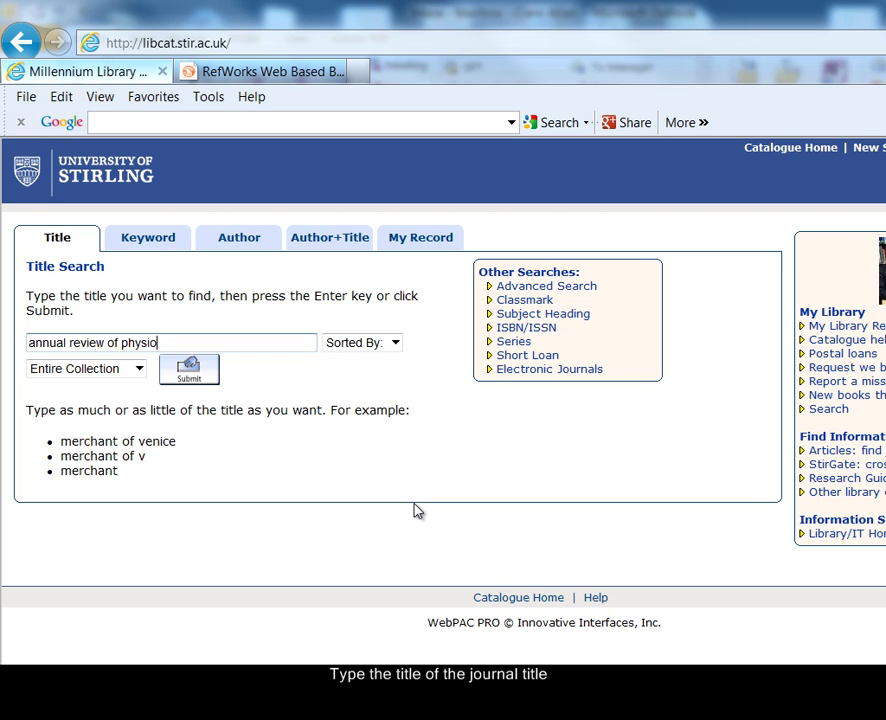
pyautogui.click(139, 369)
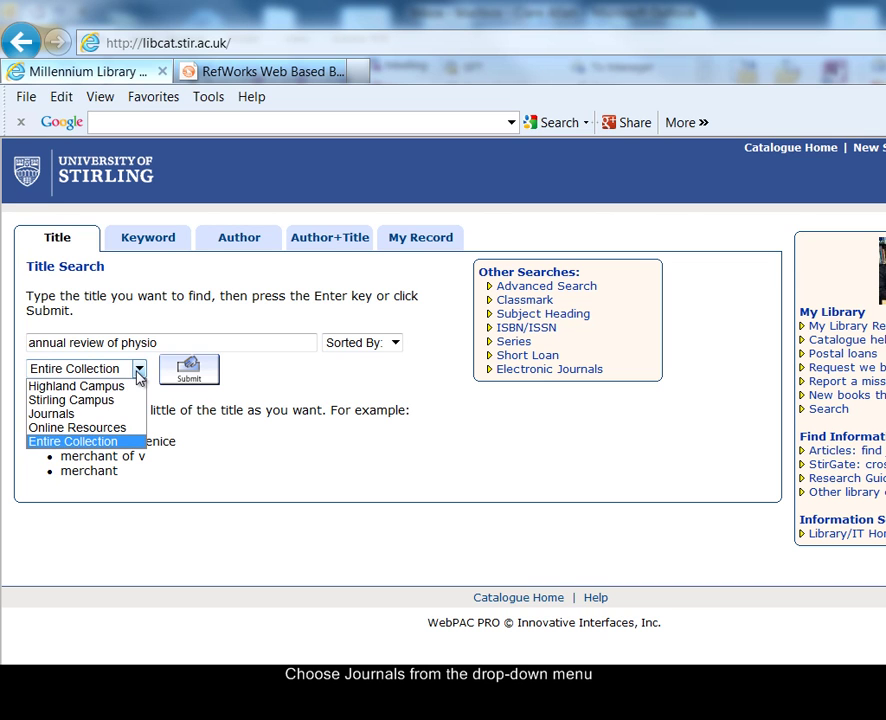
pyautogui.click(105, 417)
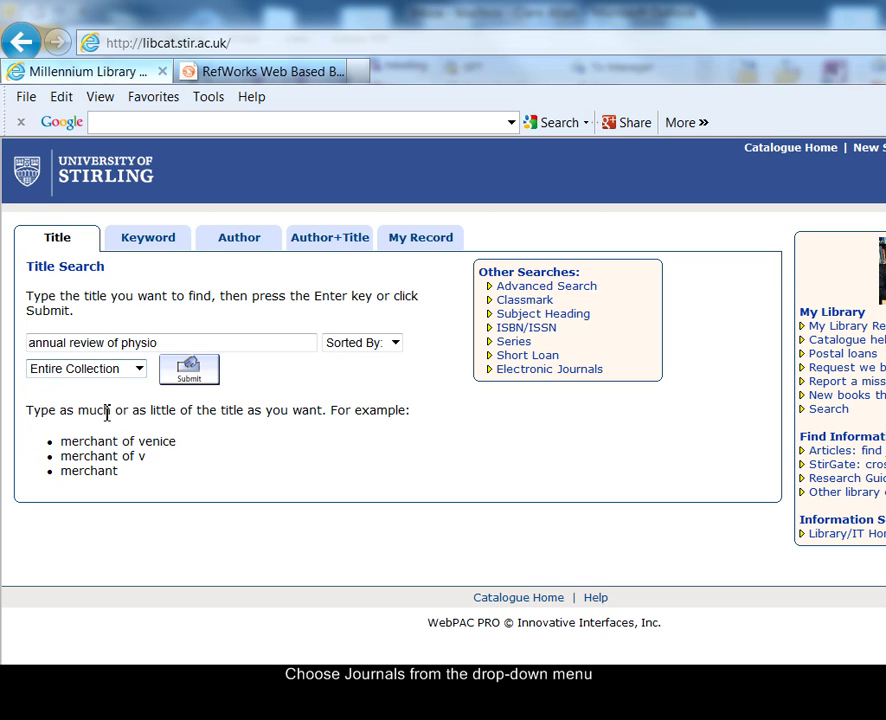
pyautogui.click(187, 371)
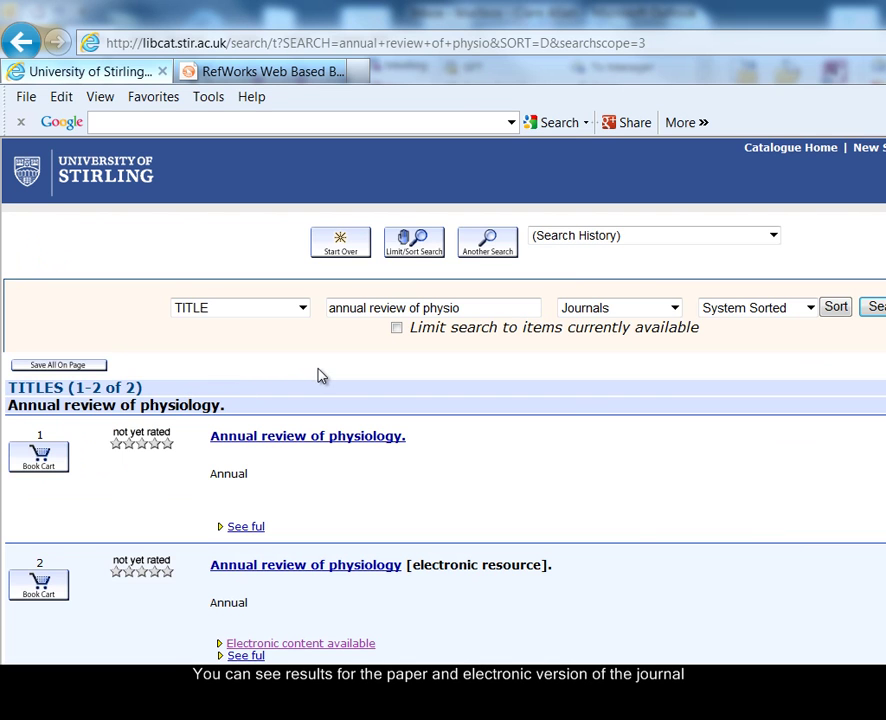
pyautogui.click(360, 438)
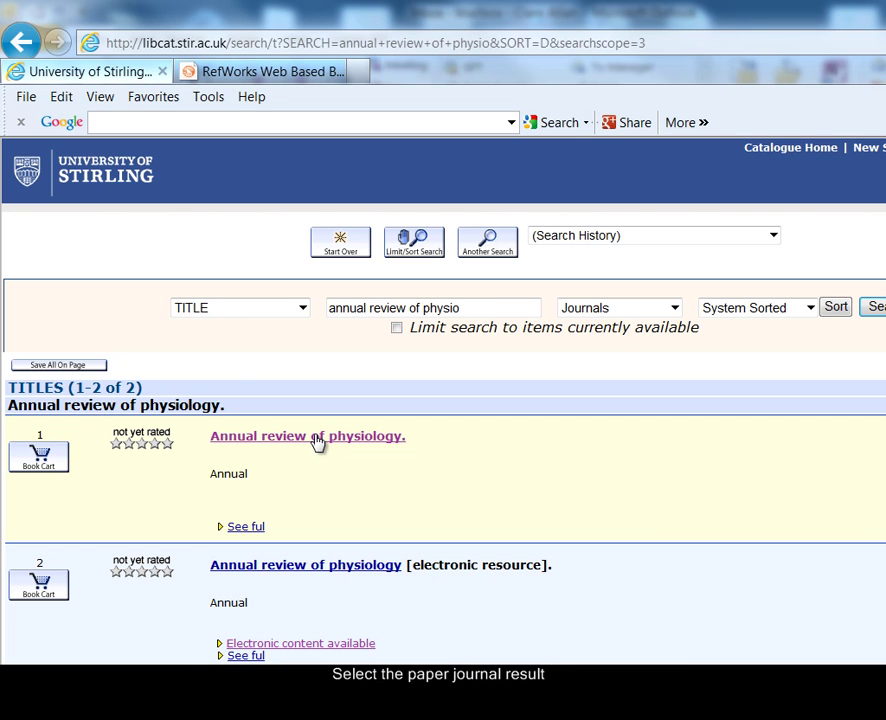
pyautogui.click(316, 443)
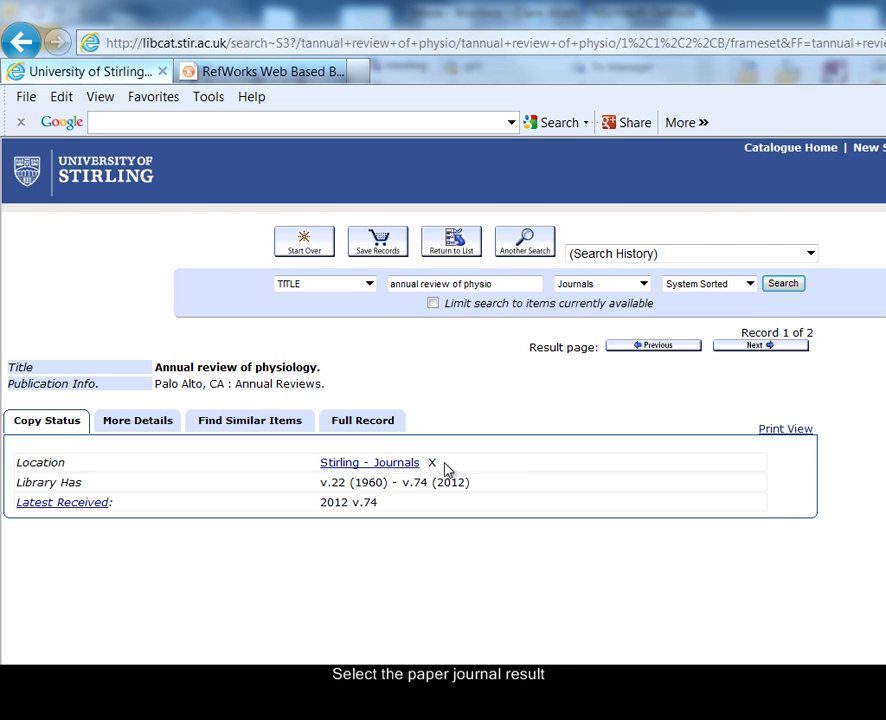
pyautogui.moveTo(467, 470); pyautogui.dragTo(419, 474)
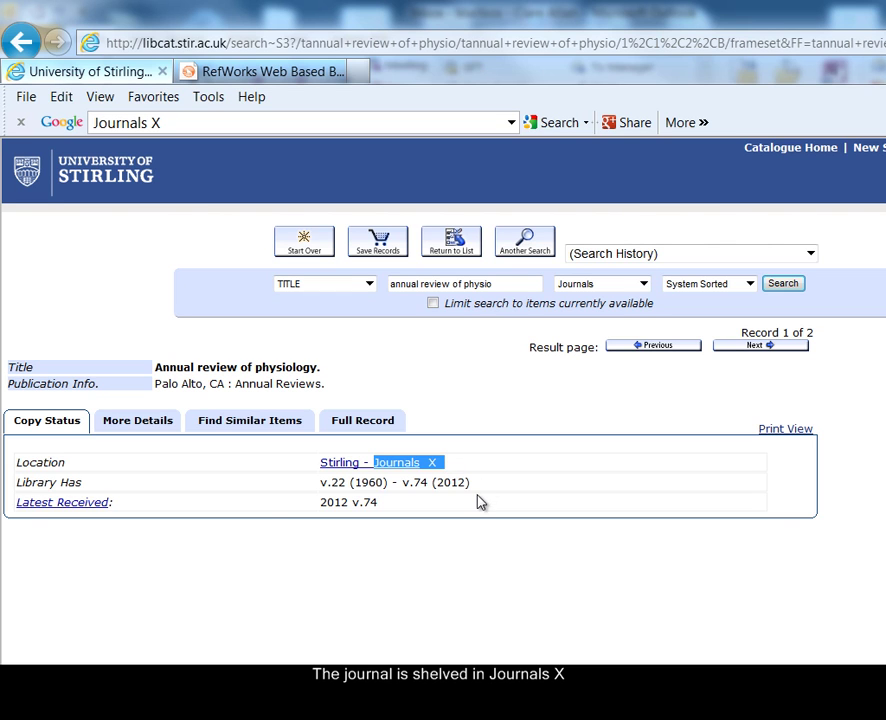
pyautogui.moveTo(322, 483); pyautogui.dragTo(492, 495)
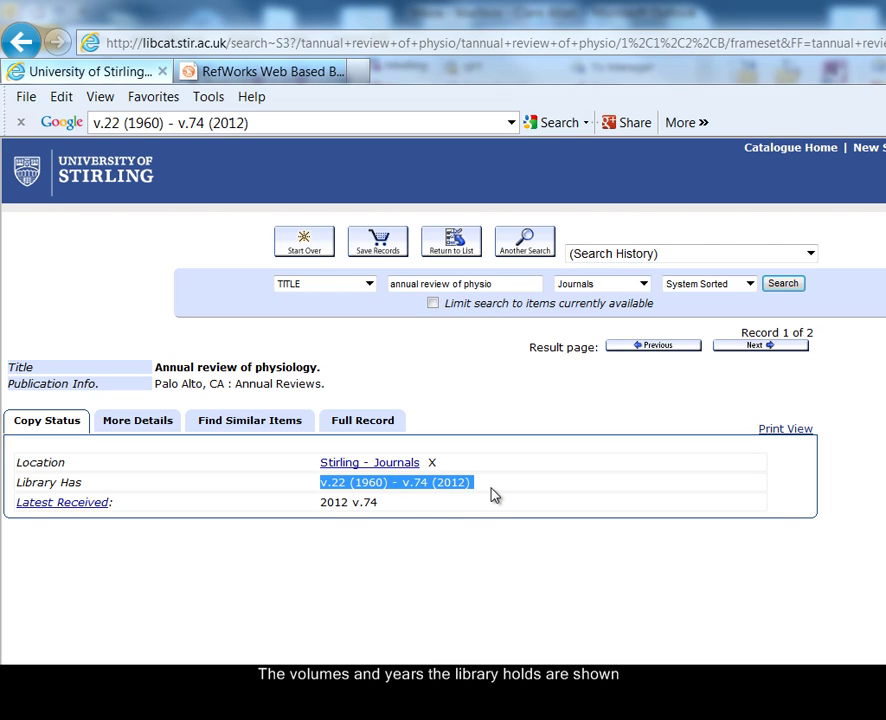
pyautogui.click(497, 497)
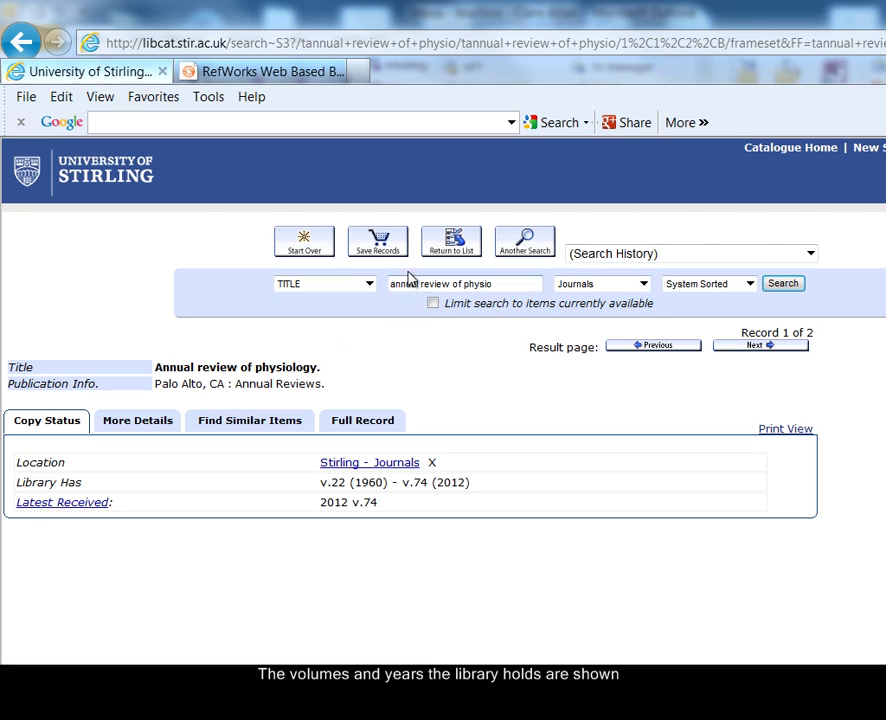
pyautogui.click(454, 242)
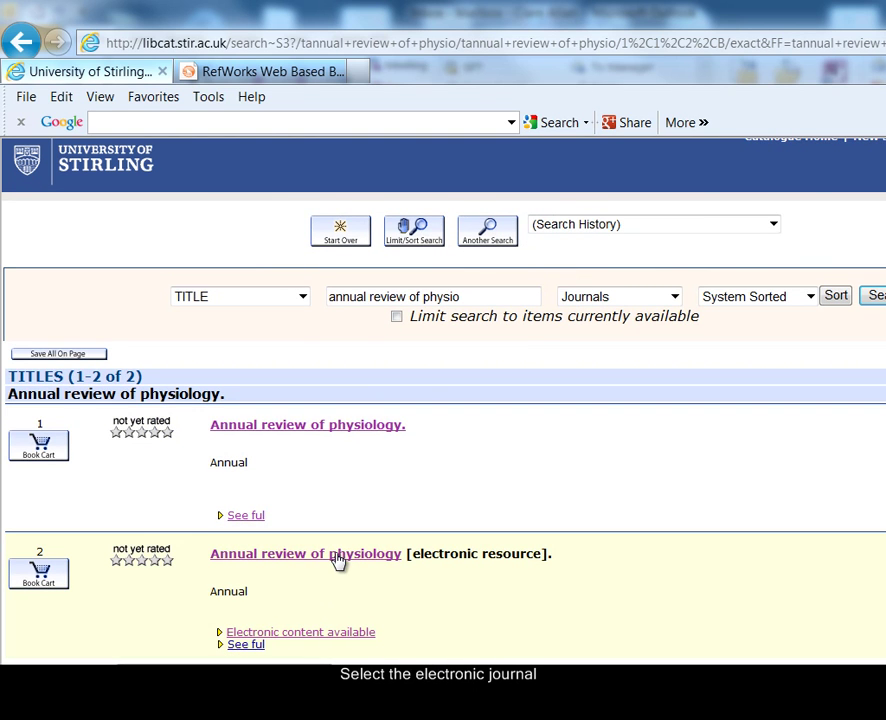
# - Open the electronic Annual review of physiology record and follow its Annual Reviews full-text link
pyautogui.moveTo(543, 554); pyautogui.dragTo(411, 554)
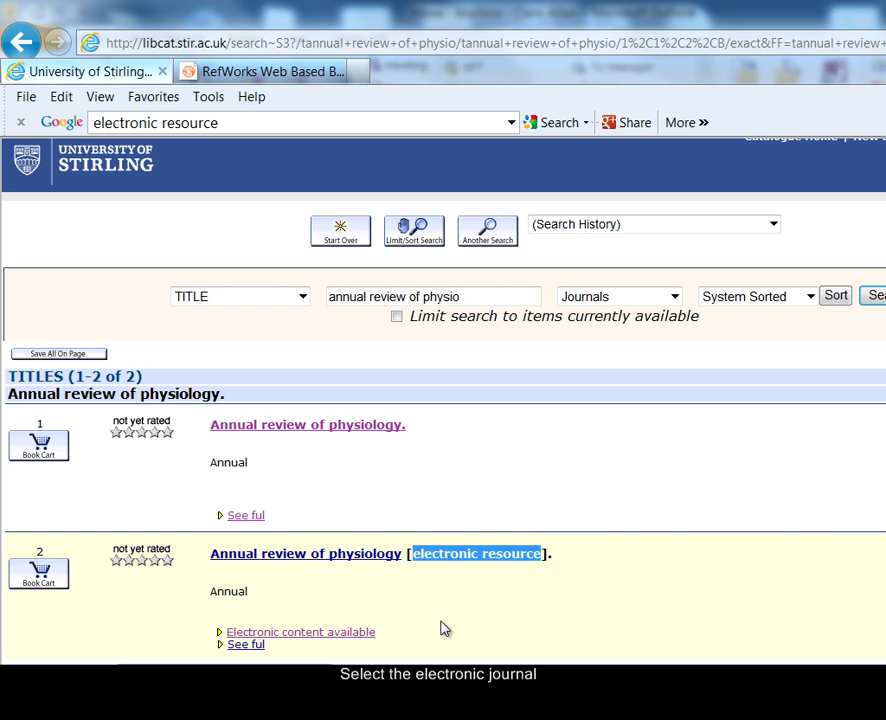
pyautogui.click(340, 558)
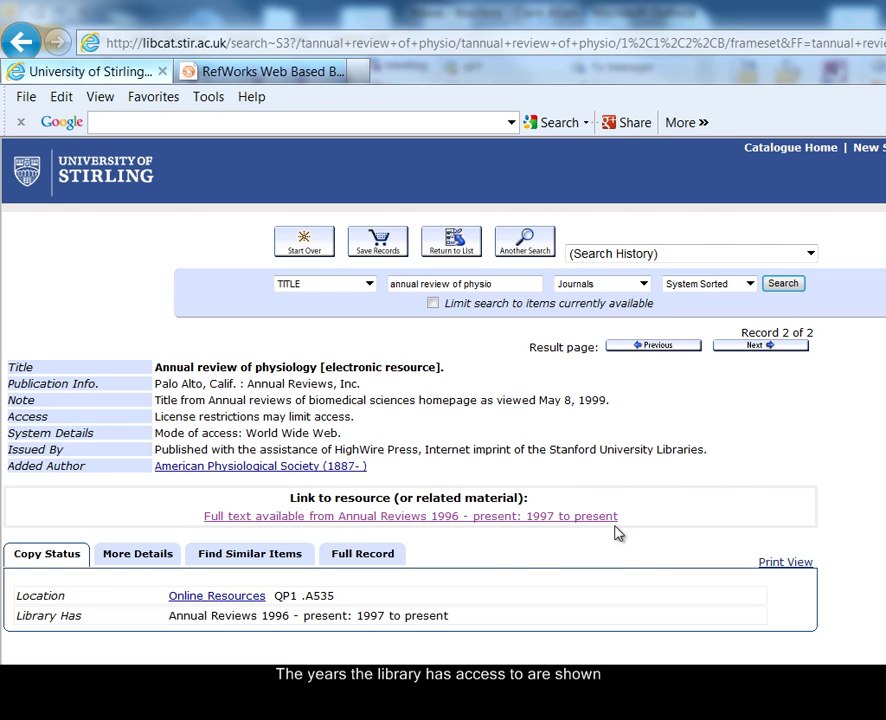
pyautogui.moveTo(622, 519); pyautogui.dragTo(452, 527)
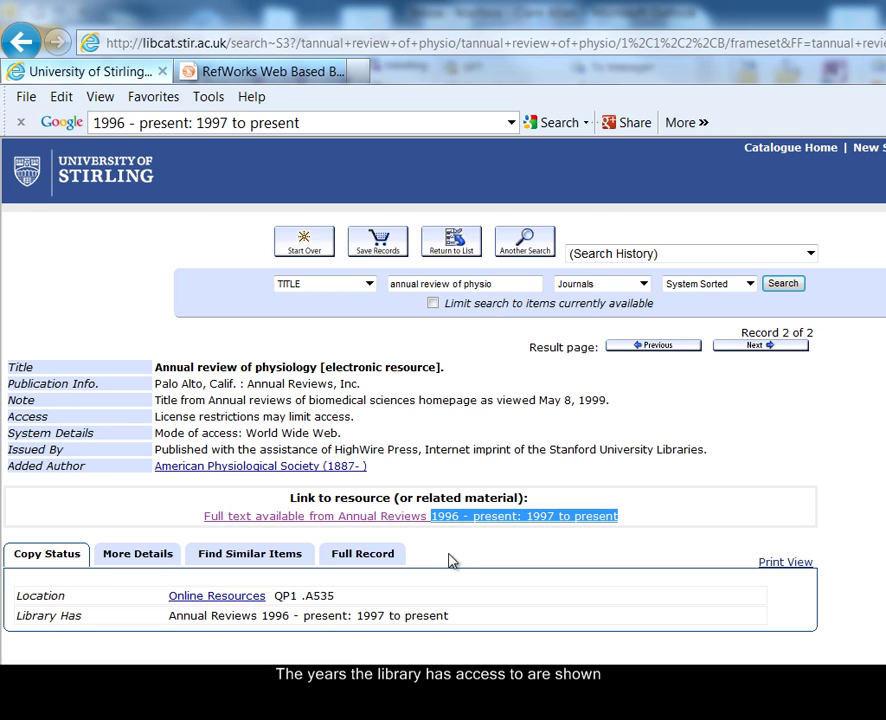
pyautogui.click(580, 522)
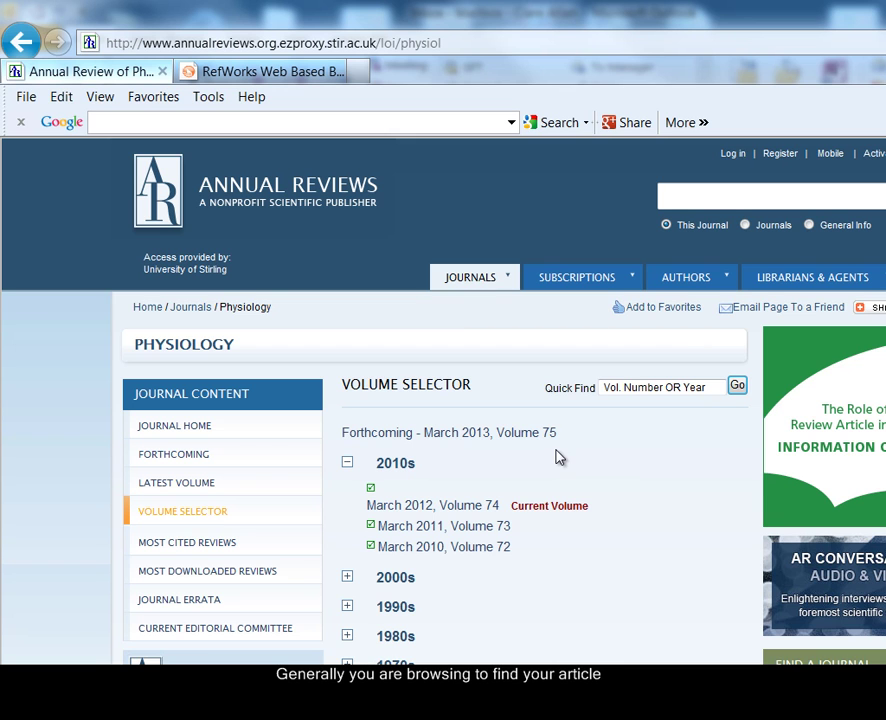
# - Open 'A Century of Thinking About Cell Membranes' from the March 2000, Volume 62 issue
pyautogui.scroll(-3, 559, 457)
pyautogui.click(336, 326)
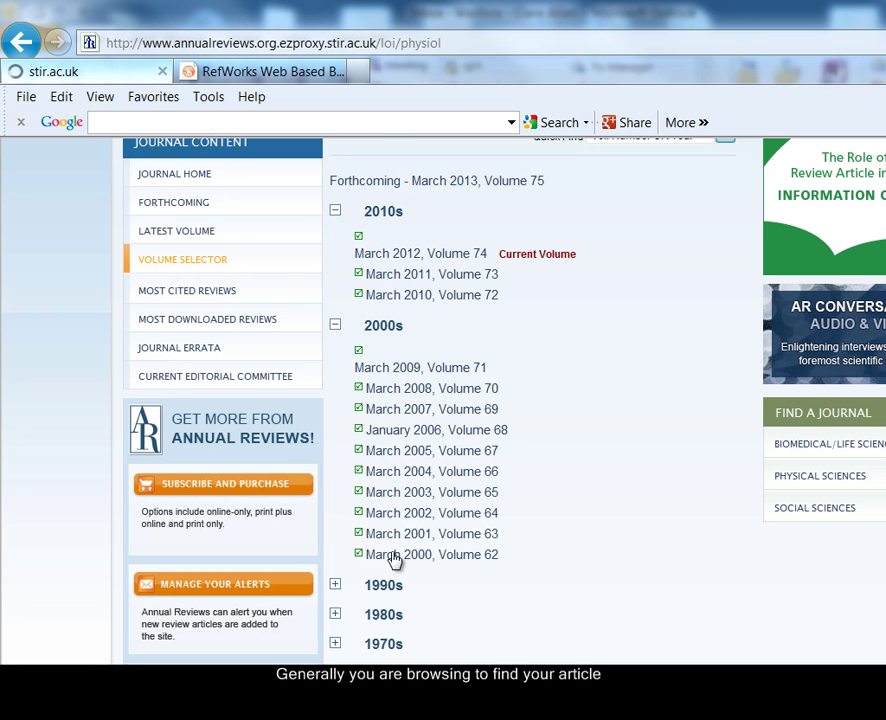
pyautogui.click(471, 558)
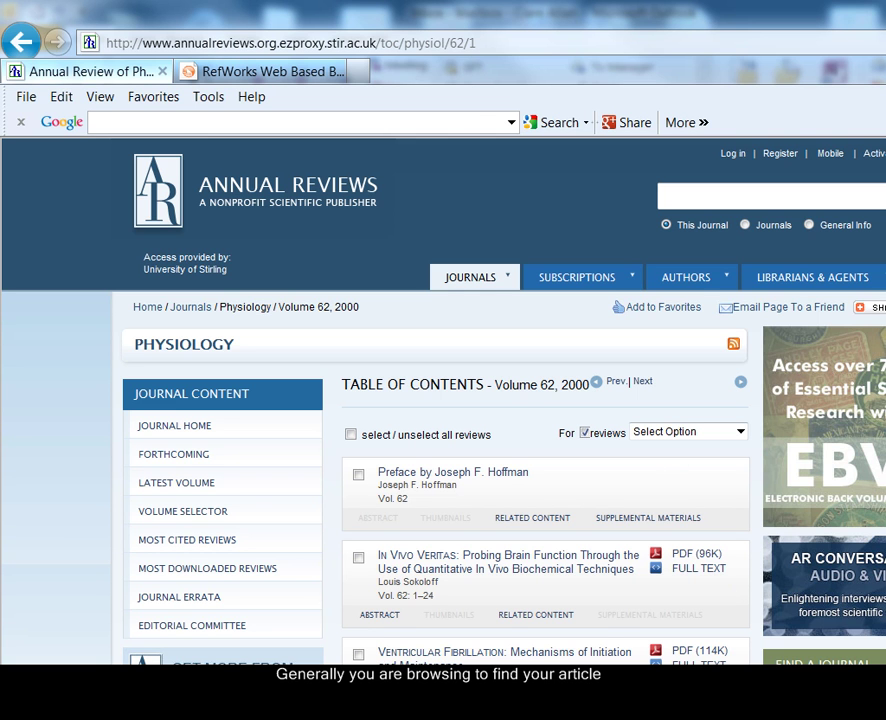
pyautogui.scroll(-10, 440, 400)
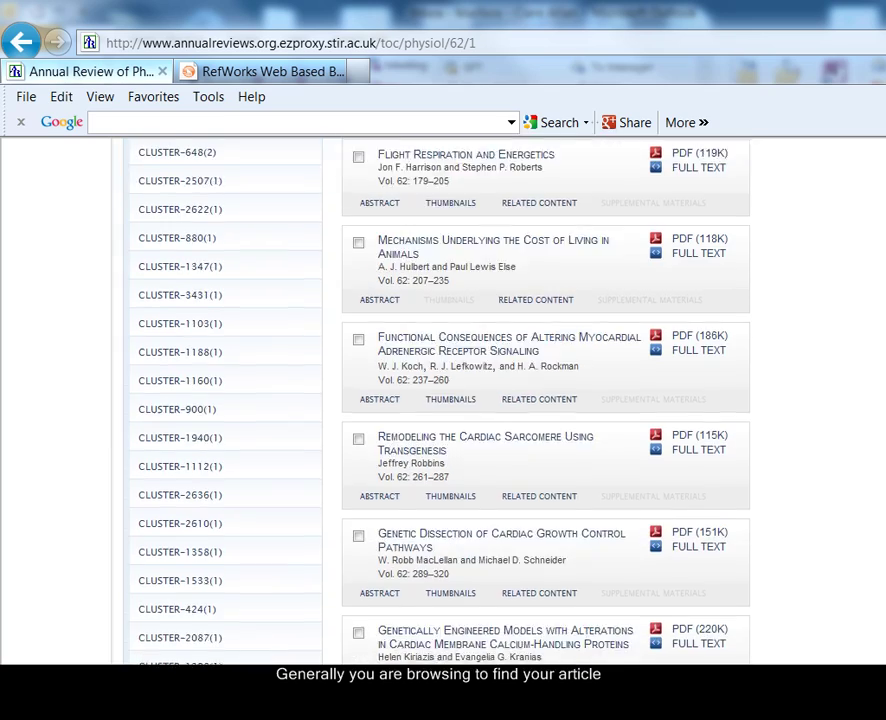
pyautogui.scroll(-8, 440, 400)
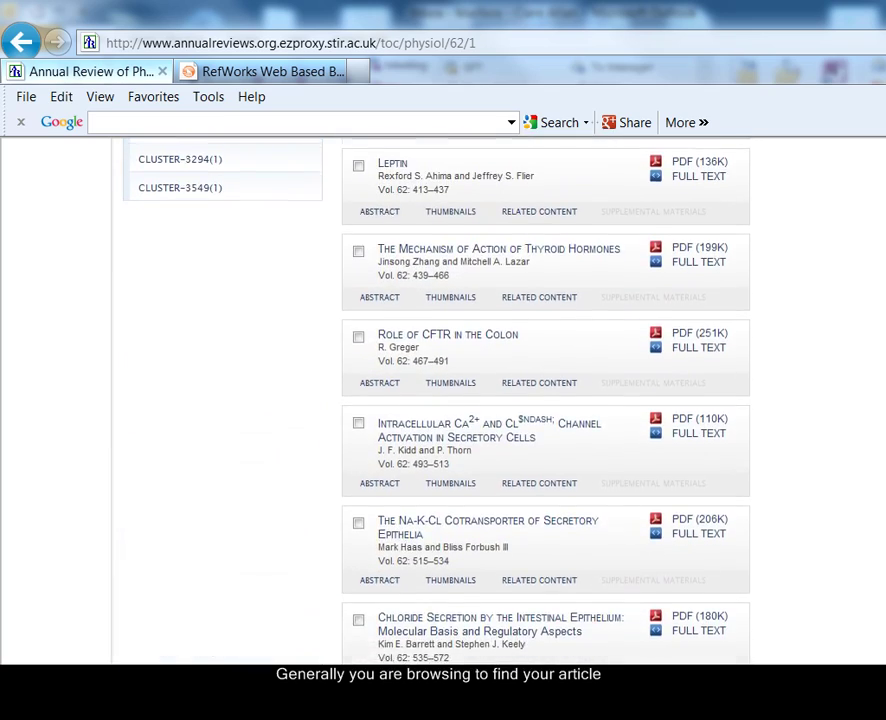
pyautogui.scroll(-10, 440, 400)
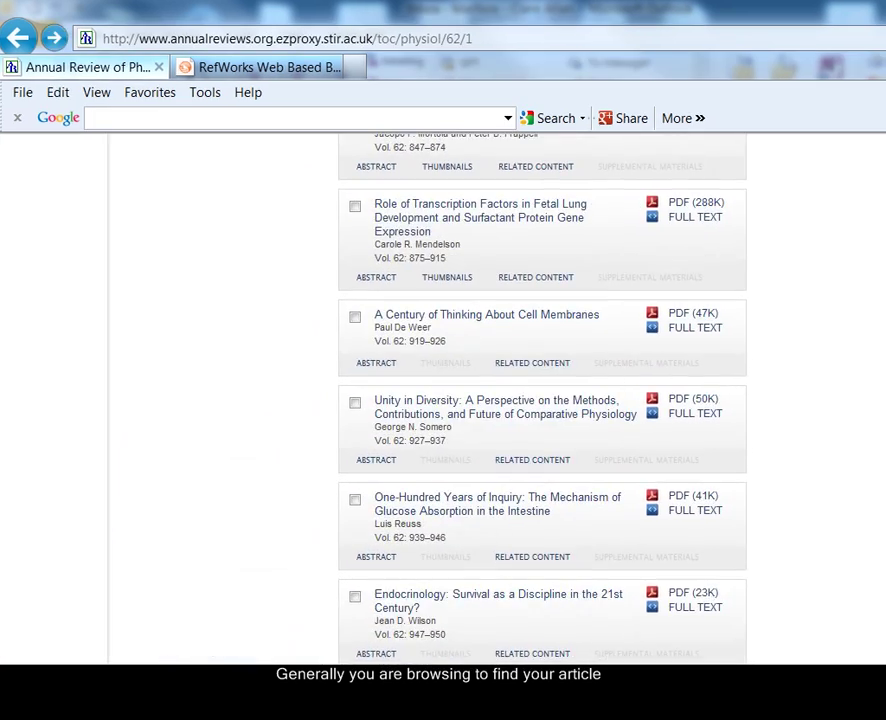
pyautogui.click(510, 318)
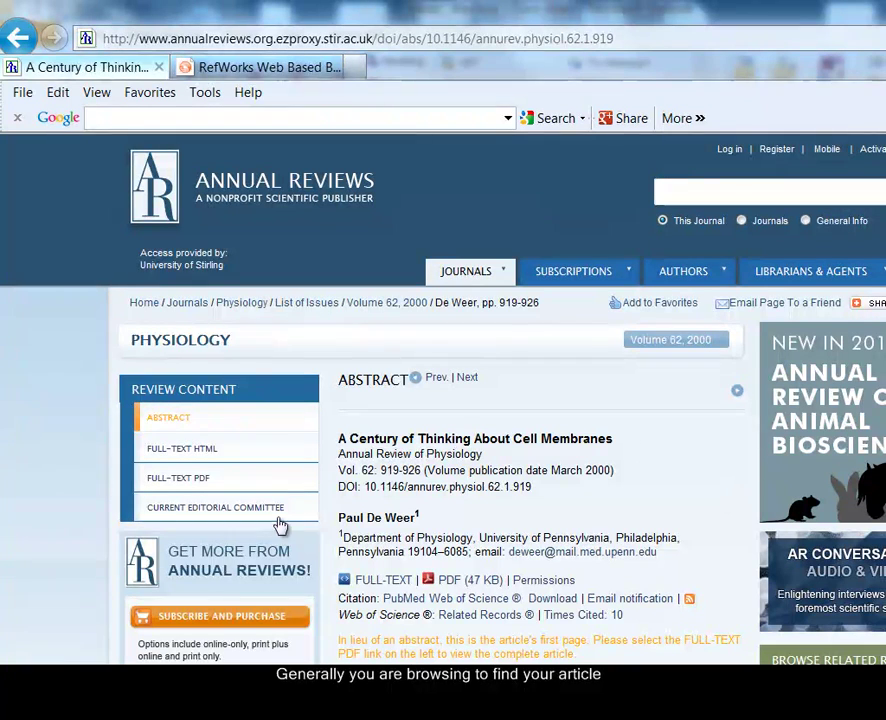
pyautogui.click(455, 581)
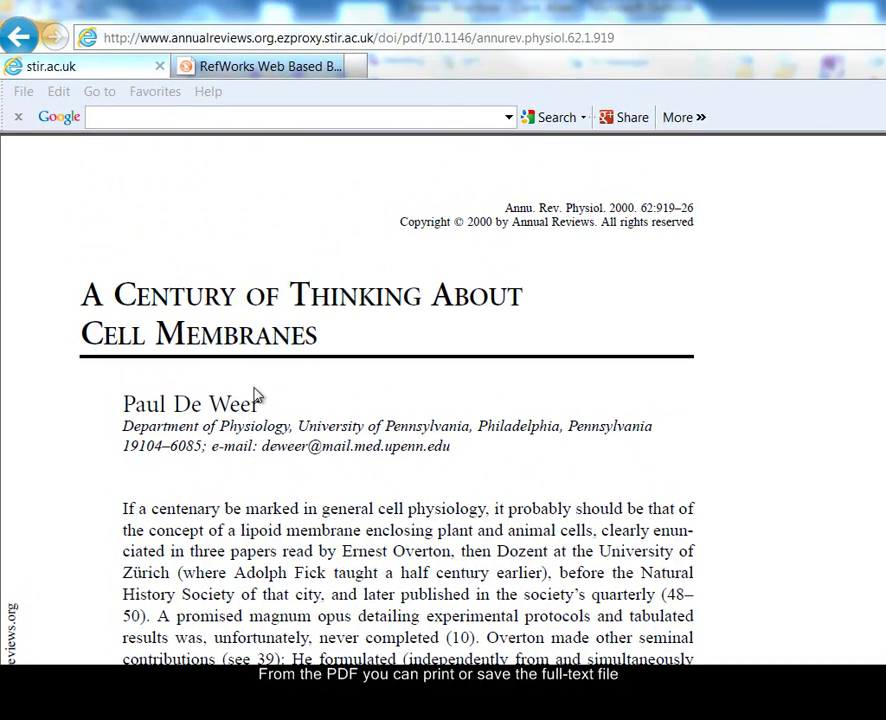
pyautogui.click(17, 40)
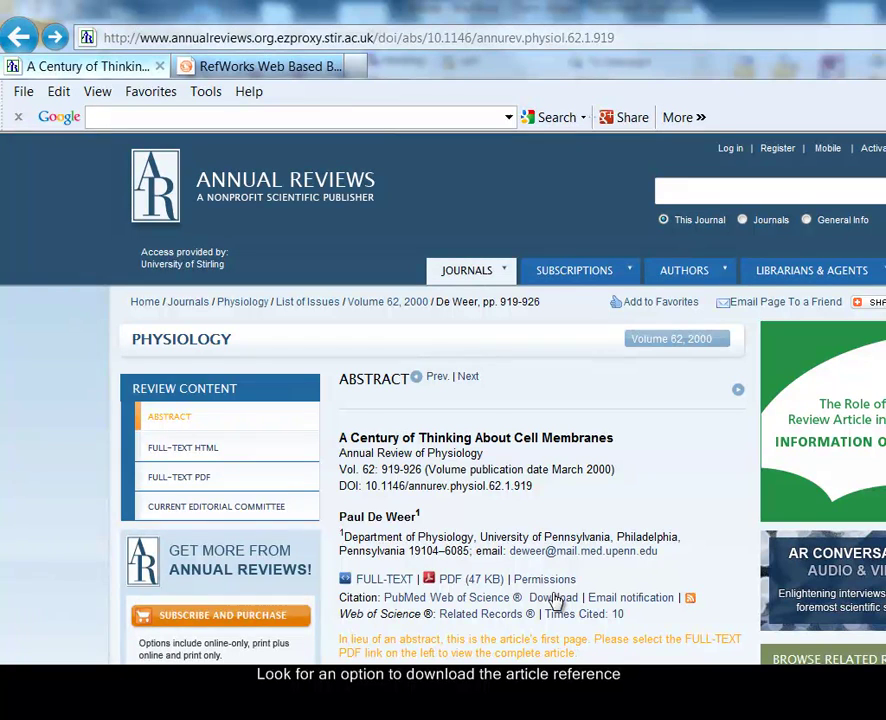
pyautogui.click(560, 598)
# - Download the article's citation metadata in RefWorks format, importing one reference into RefWorks
pyautogui.click(555, 600)
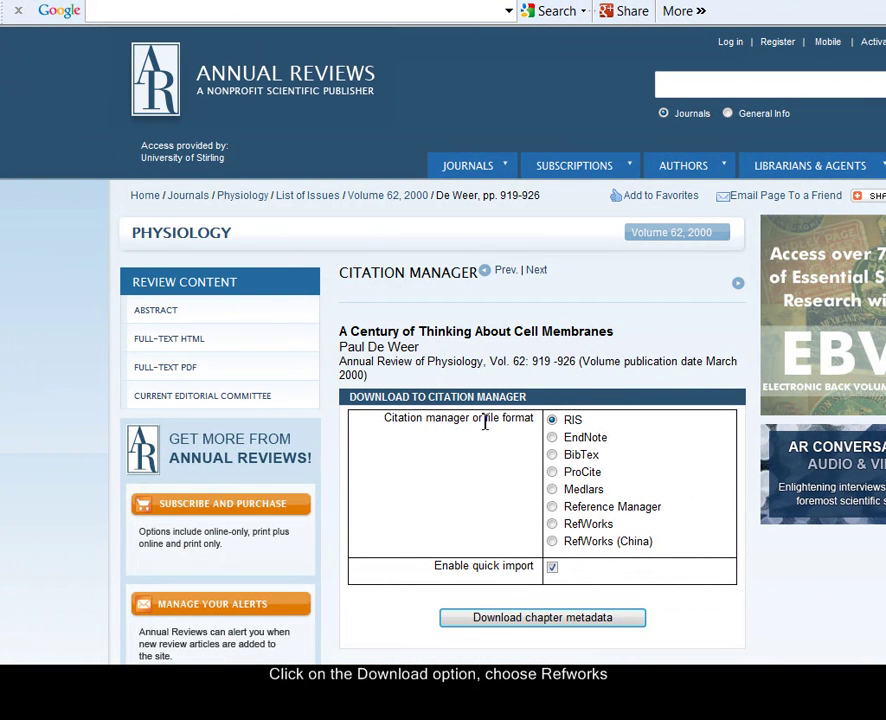
pyautogui.click(552, 524)
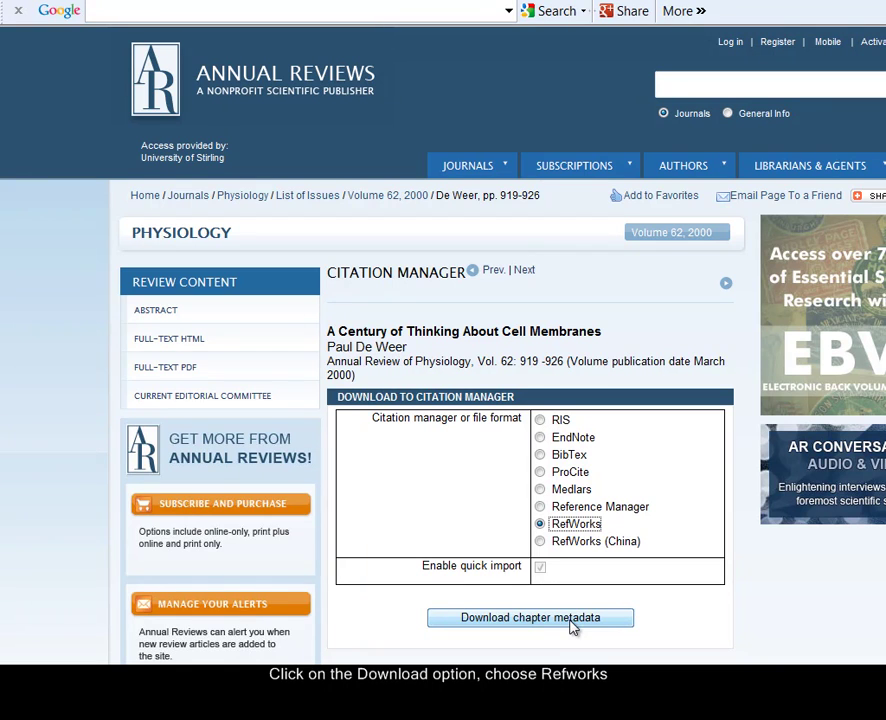
pyautogui.click(550, 620)
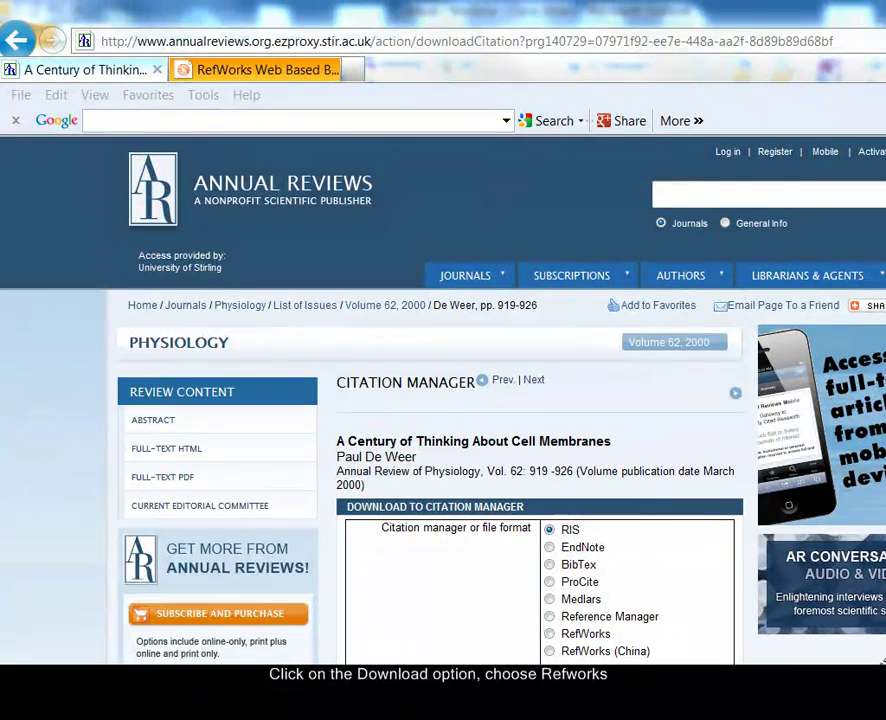
pyautogui.click(245, 73)
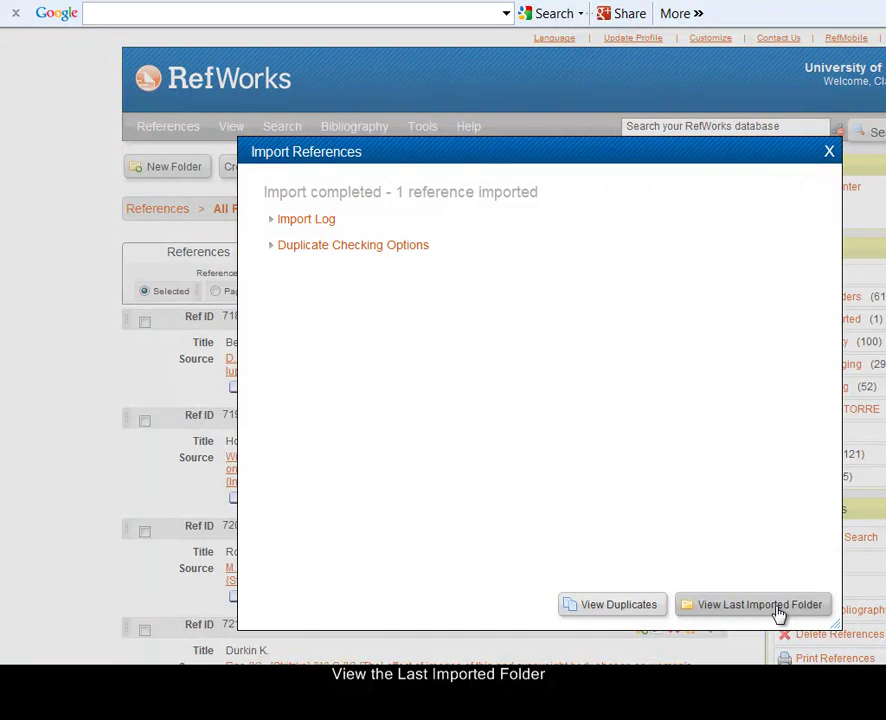
# - Move the last-imported Cell Membranes reference into the SCI1LS Library Practical folder
pyautogui.click(777, 612)
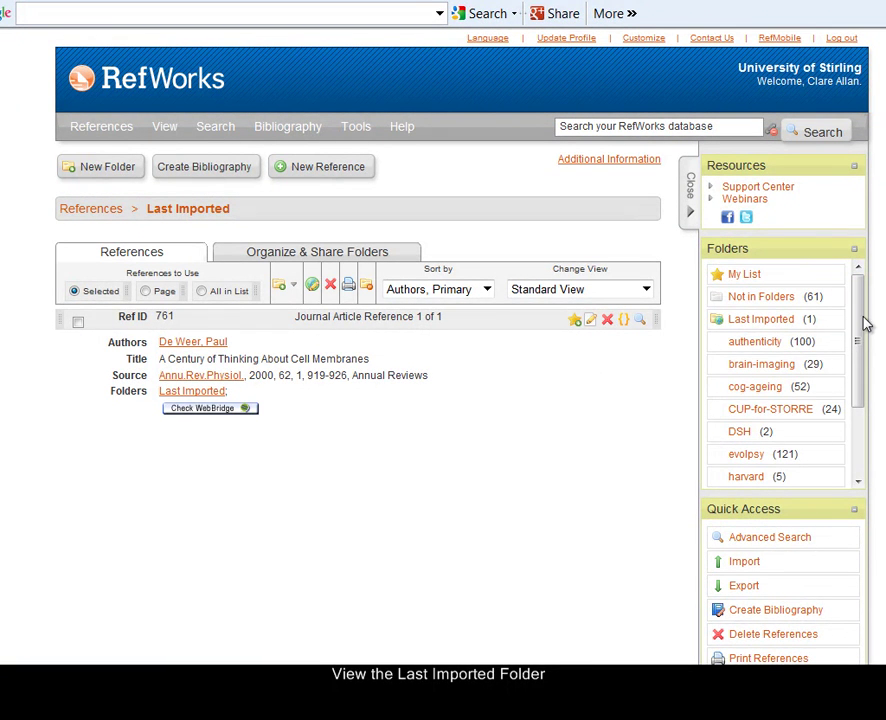
pyautogui.moveTo(862, 320); pyautogui.dragTo(862, 448)
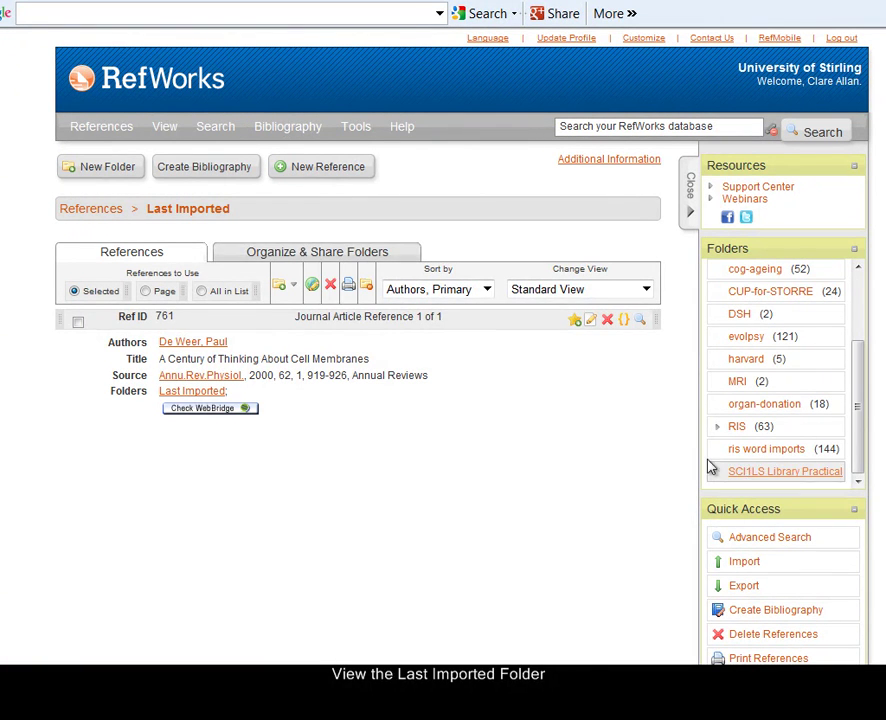
pyautogui.click(78, 322)
pyautogui.moveTo(368, 319); pyautogui.dragTo(765, 474)
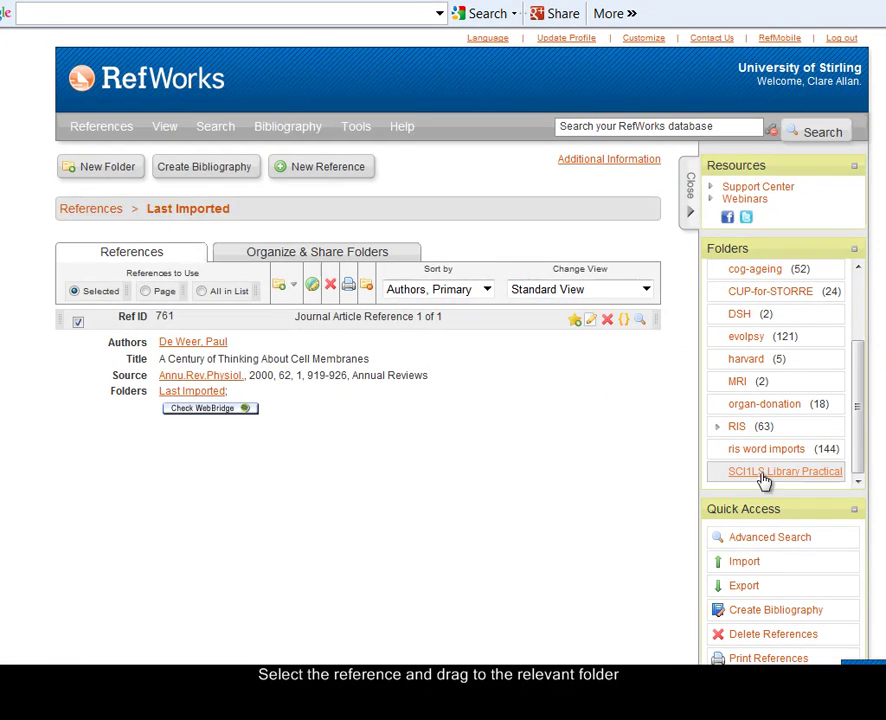
pyautogui.doubleClick(230, 396)
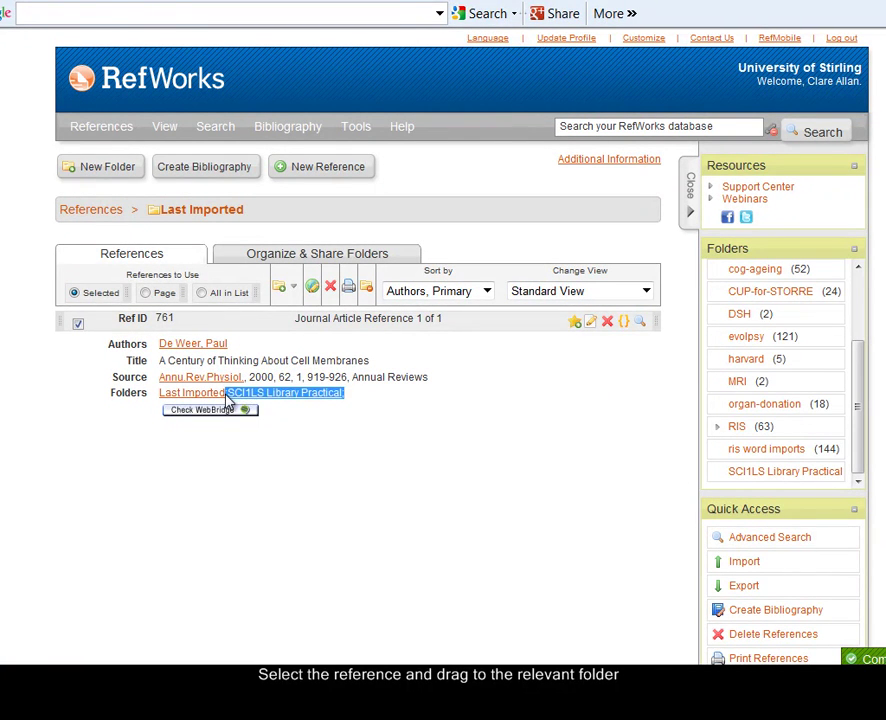